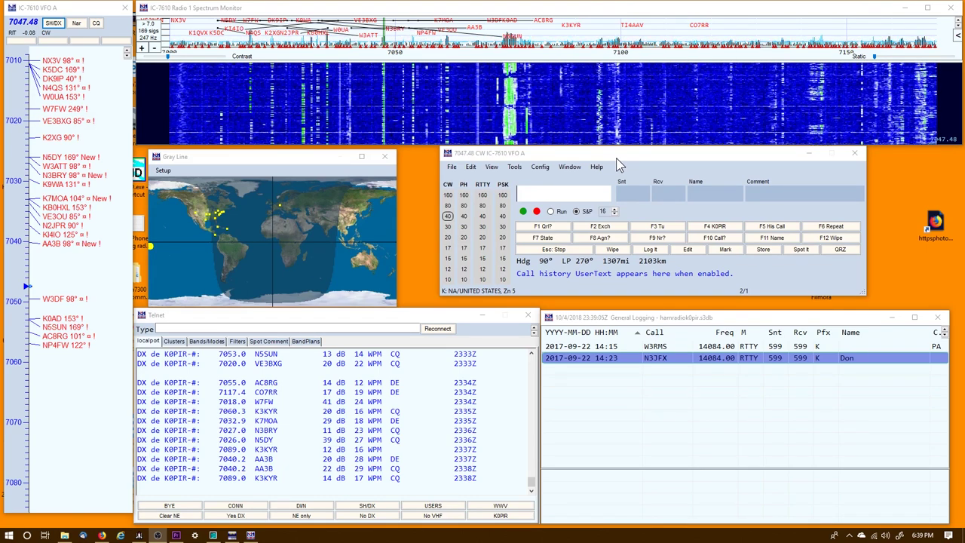
Switch to HDSDR in a maximized window and review the IC-7610 I/Q sampling rate, sync mode and transceiver settings.
{"action": "left_click", "coordinate": [232, 535]}
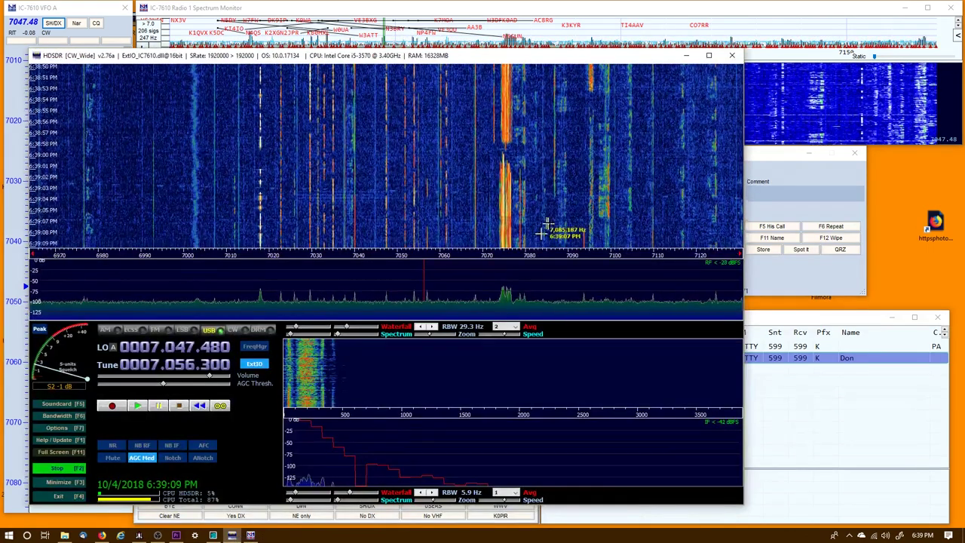
{"action": "left_click", "coordinate": [709, 56]}
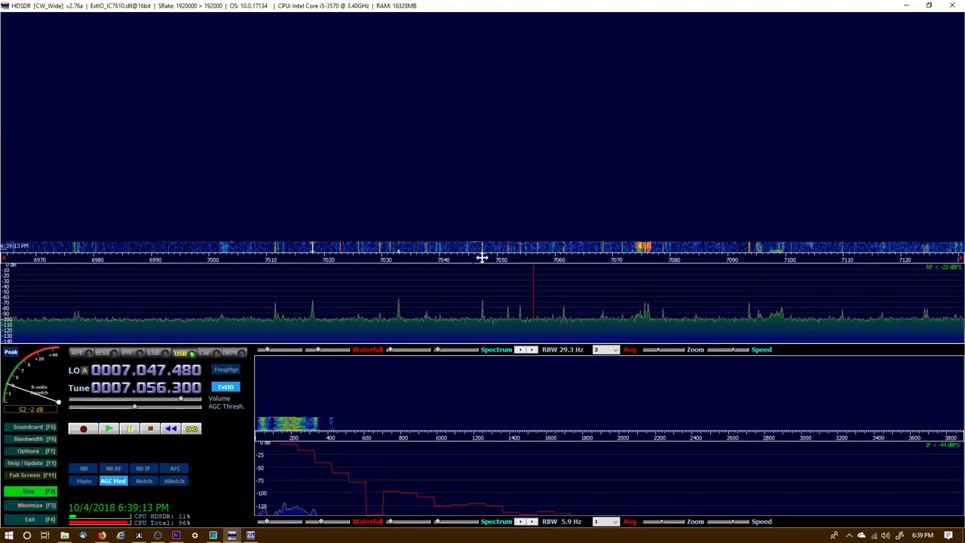
{"action": "left_click", "coordinate": [226, 388]}
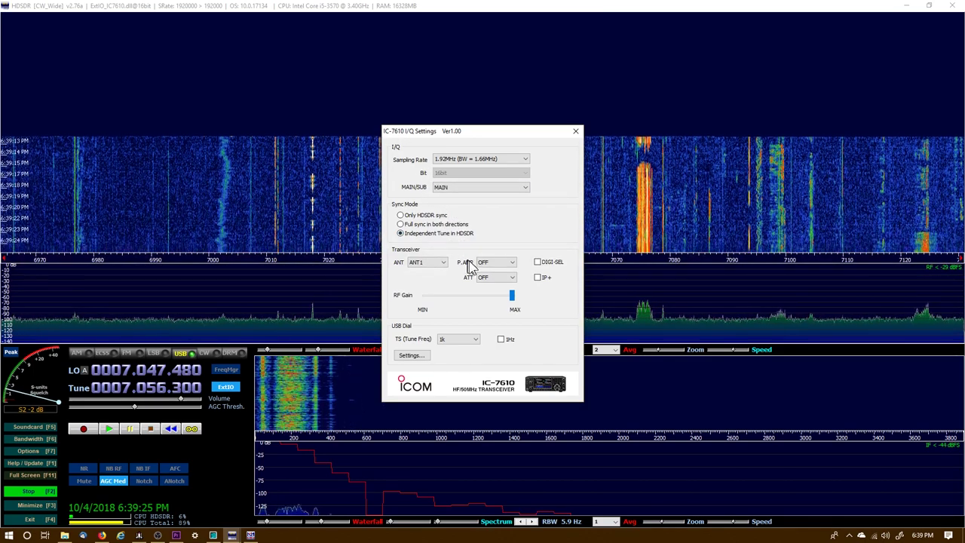
{"action": "left_click", "coordinate": [576, 132]}
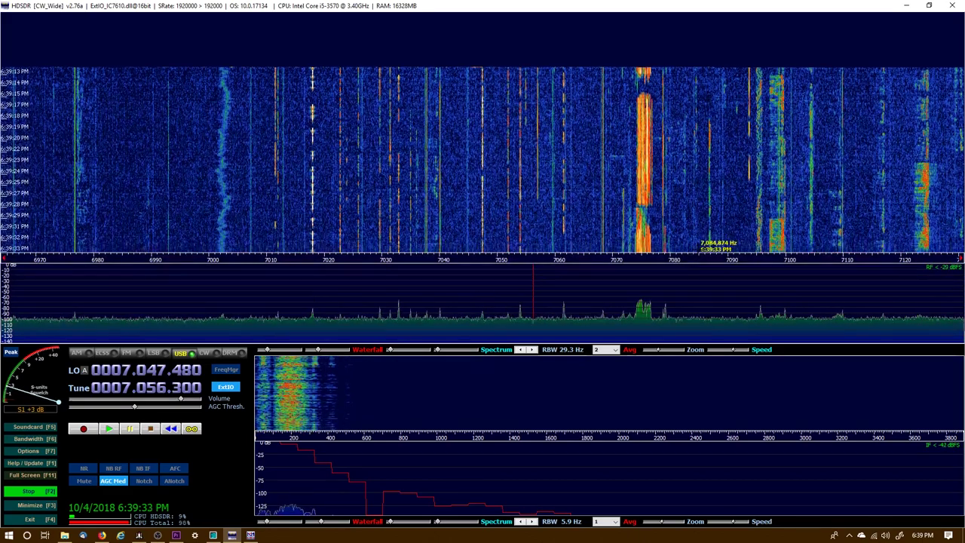
Tune HDSDR to 7.085.000 MHz and shift its waterfall range to about 7030–7190 kHz, leaving HDSDR minimized.
{"action": "left_click", "coordinate": [701, 241]}
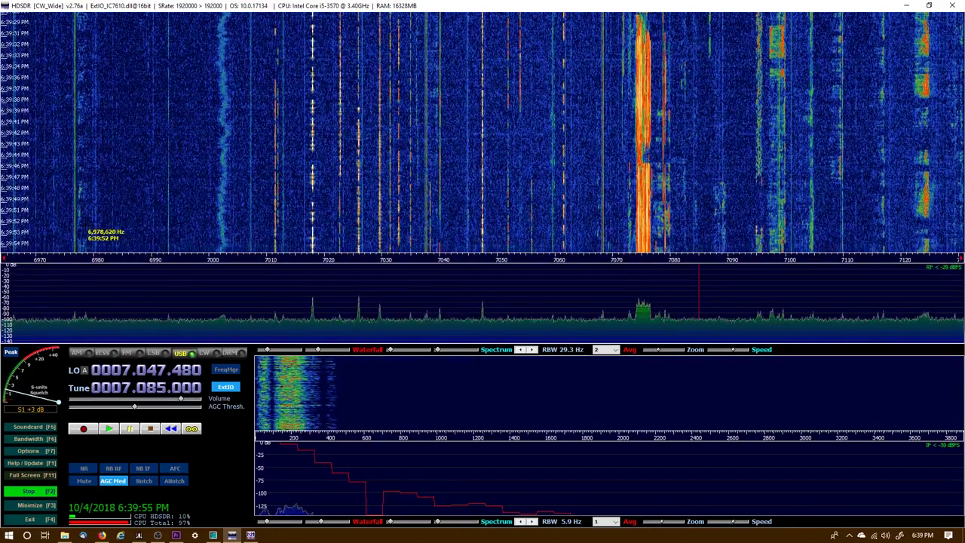
{"action": "left_click_drag", "start_coordinate": [38, 234], "coordinate": [724, 236]}
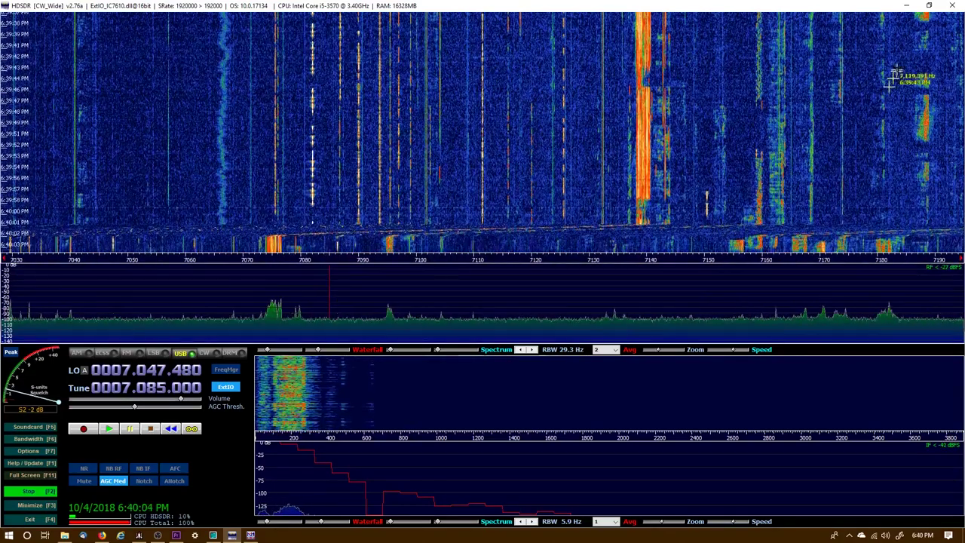
{"action": "left_click", "coordinate": [907, 6]}
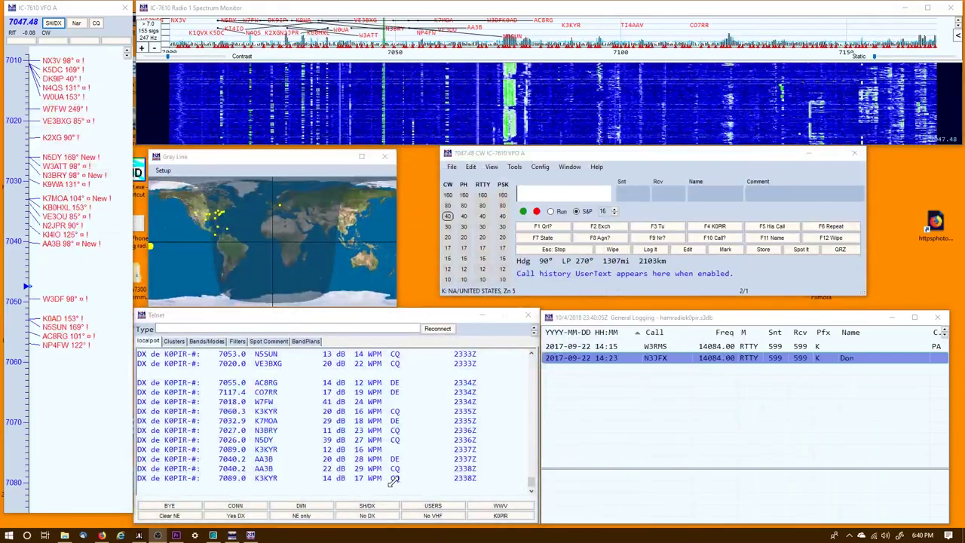
Switch to CW Skimmer and review its radio hardware, LO frequency and Telnet server settings, leaving them unchanged.
{"action": "left_click", "coordinate": [214, 535]}
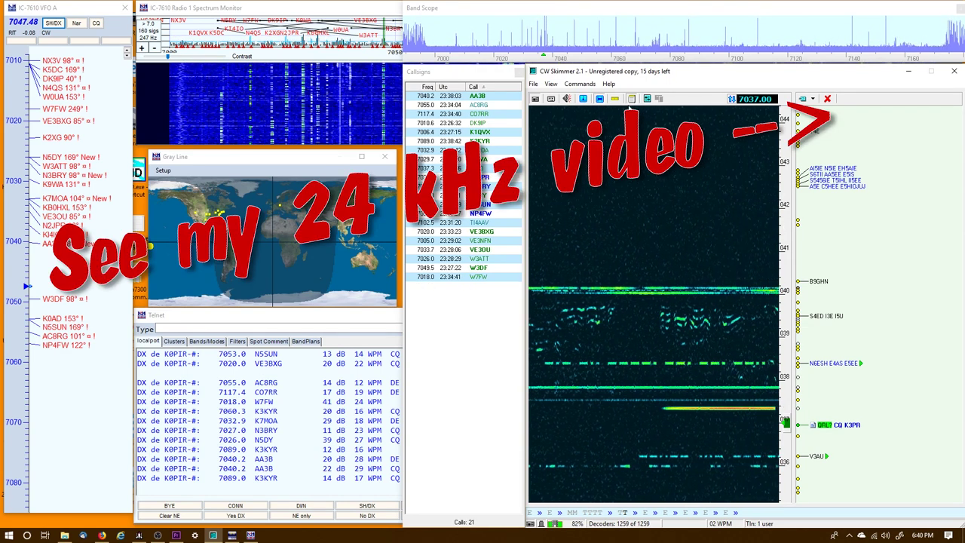
{"action": "left_click", "coordinate": [645, 100]}
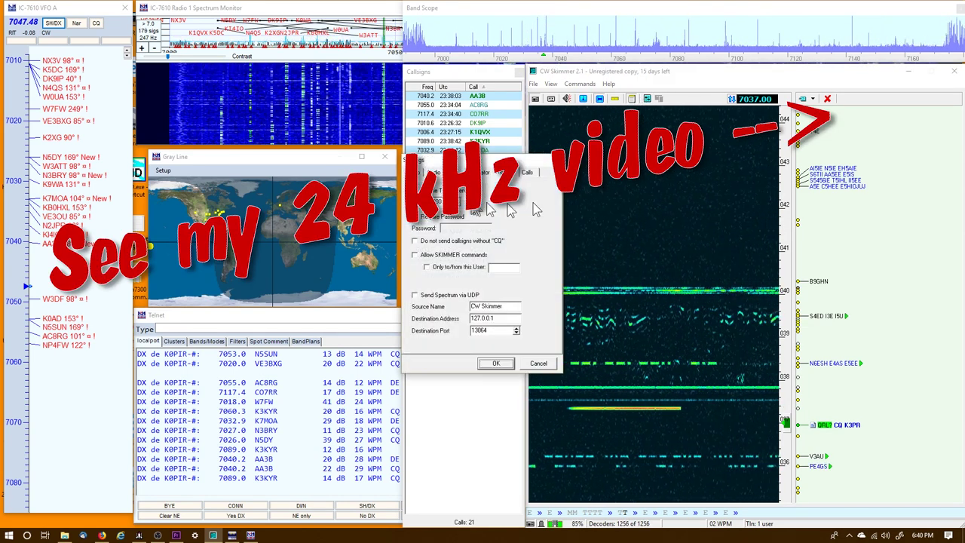
{"action": "left_click", "coordinate": [413, 172]}
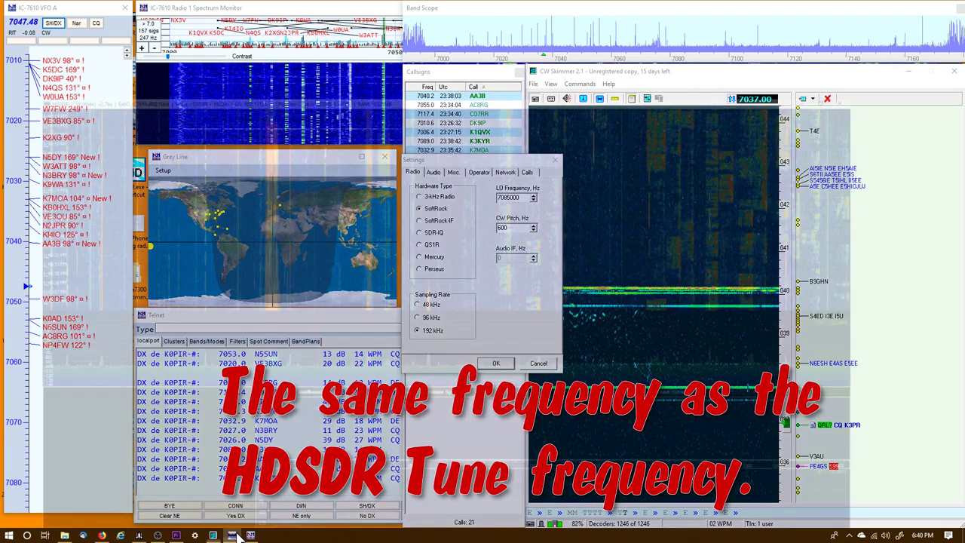
{"action": "left_click", "coordinate": [245, 535]}
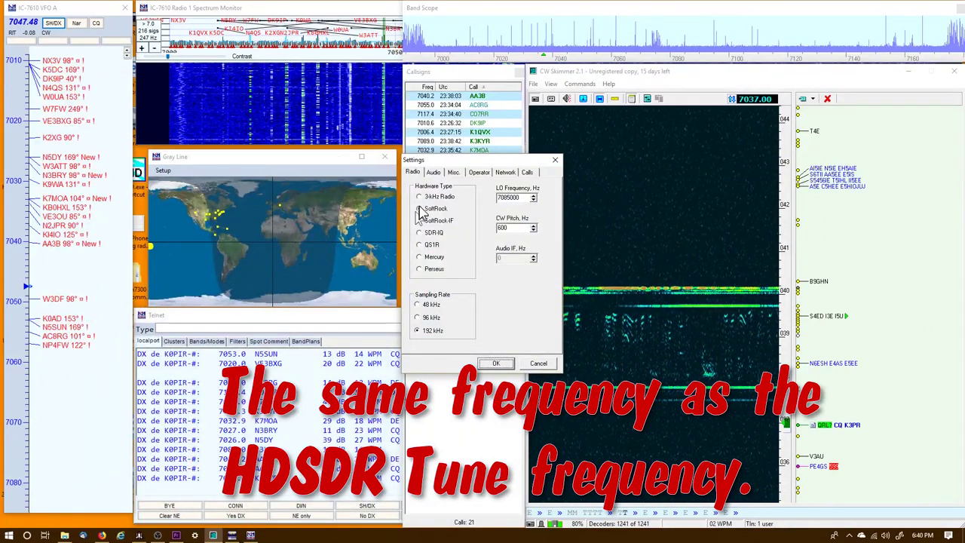
{"action": "left_click", "coordinate": [504, 172]}
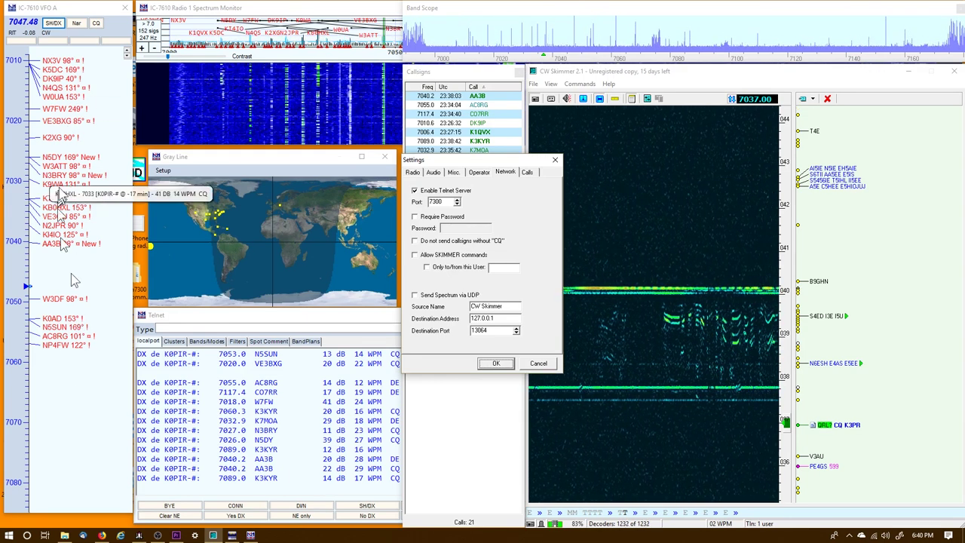
{"action": "left_click", "coordinate": [540, 365]}
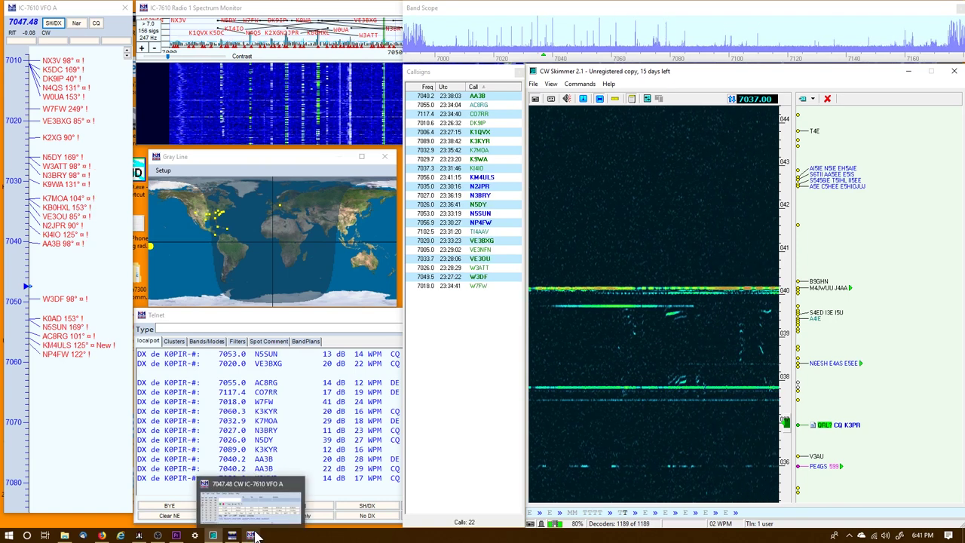
Clear the screen to the desktop and bring the N1MM Logger+ windows back to the front.
{"action": "mouse_move", "coordinate": [253, 530]}
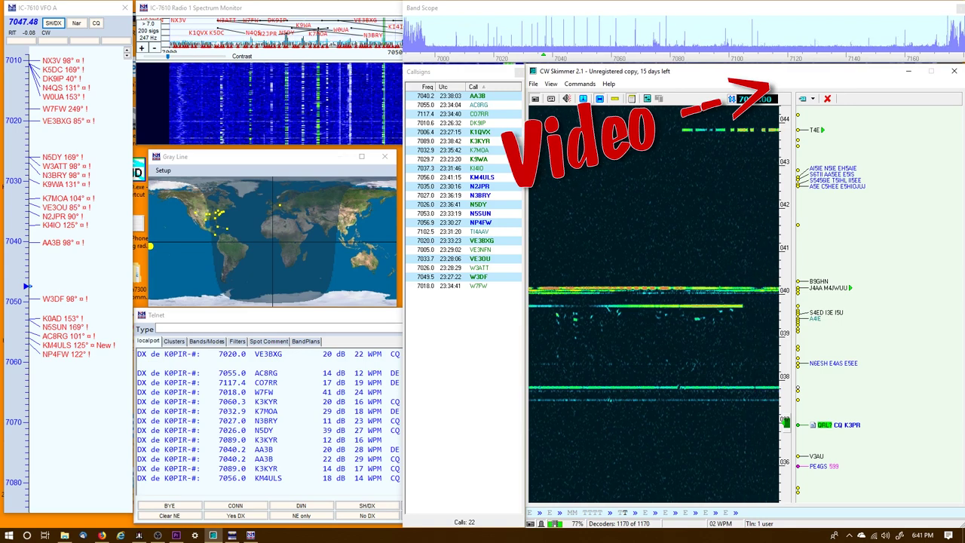
{"action": "right_click", "coordinate": [586, 540]}
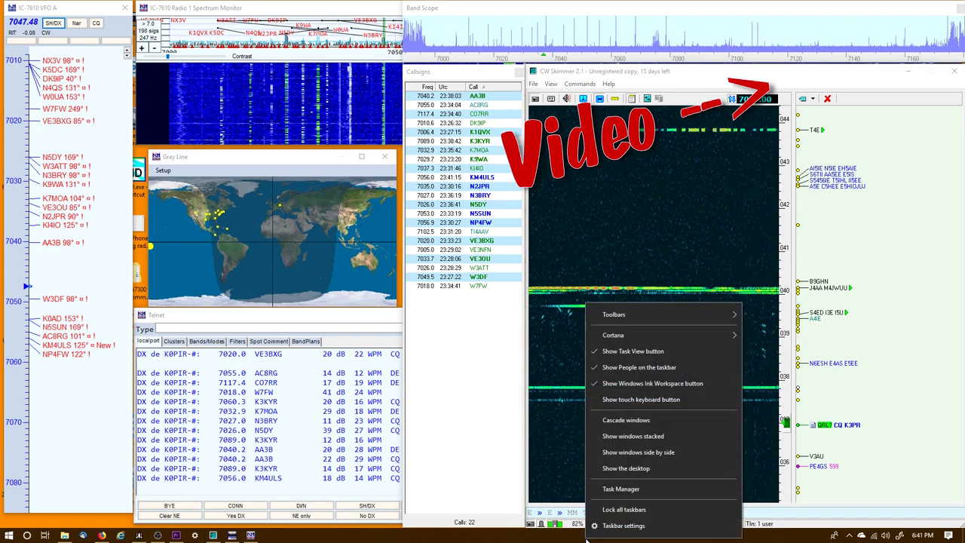
{"action": "left_click", "coordinate": [624, 468]}
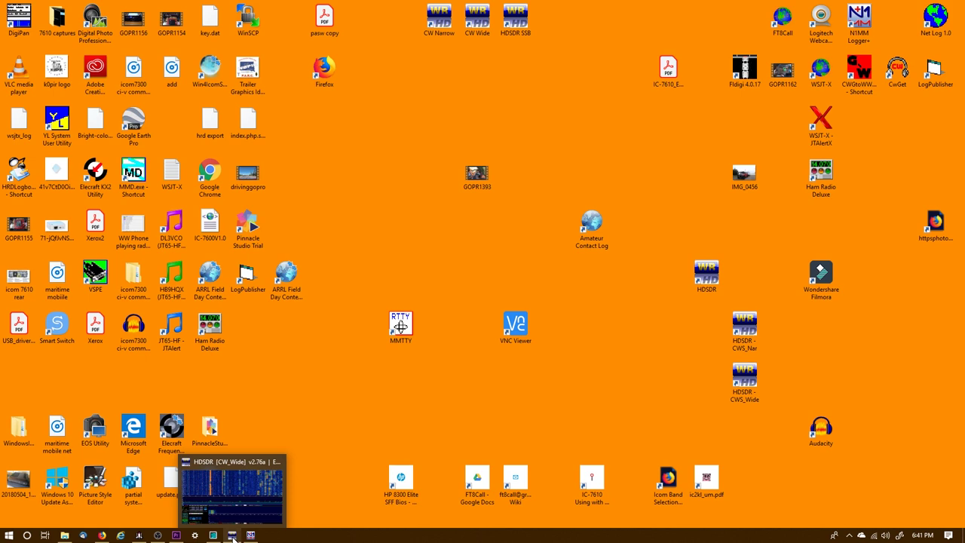
{"action": "left_click", "coordinate": [250, 535]}
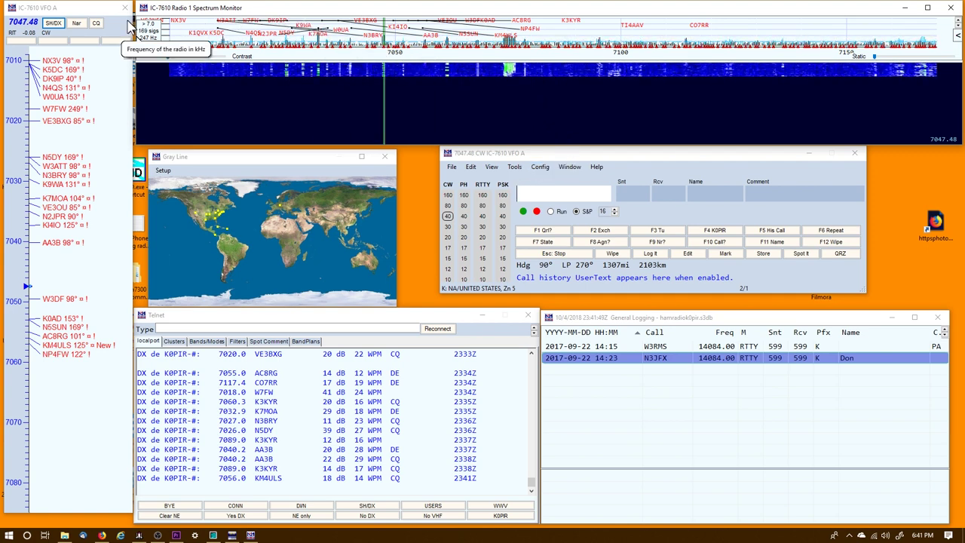
Locate the command in the logger's entry window that opens the Telnet window.
{"action": "left_click", "coordinate": [570, 166]}
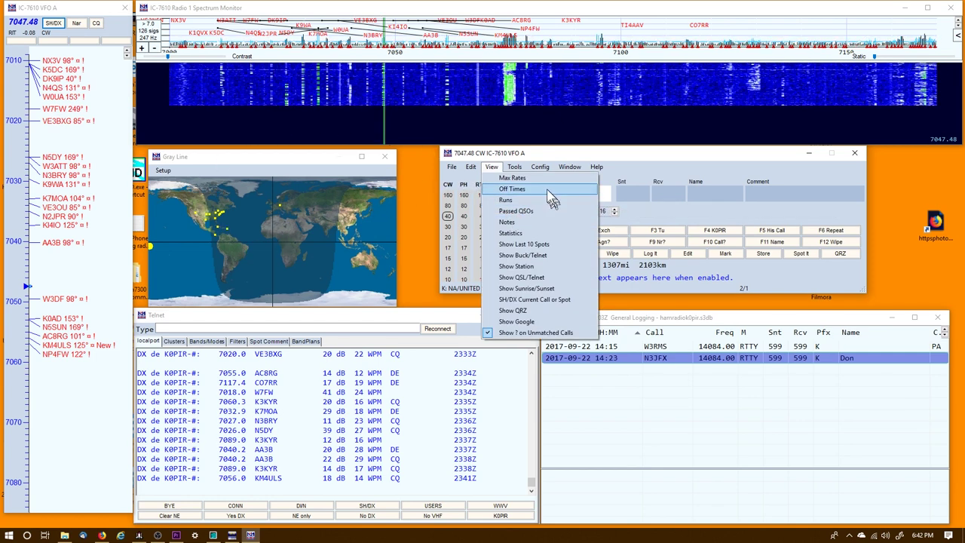
{"action": "mouse_move", "coordinate": [543, 170]}
{"action": "mouse_move", "coordinate": [572, 173]}
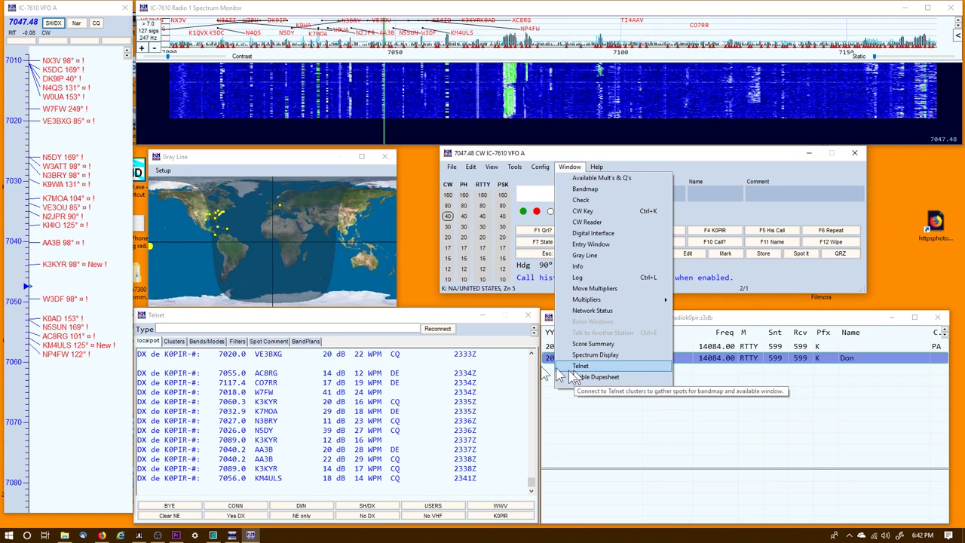
{"action": "left_click", "coordinate": [355, 319]}
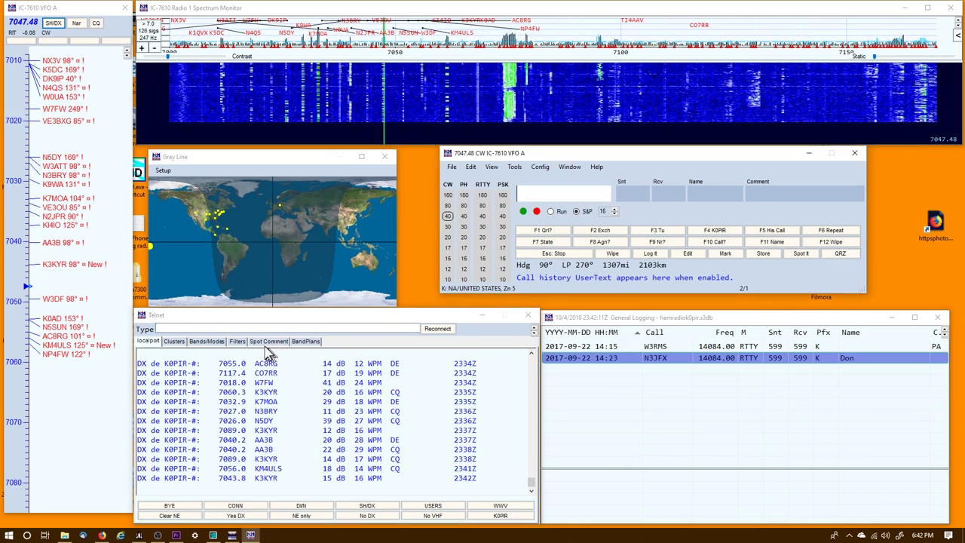
Review the Telnet window's spot filters and the localport cluster's logon settings, returning to the list of received spots.
{"action": "left_click", "coordinate": [240, 341]}
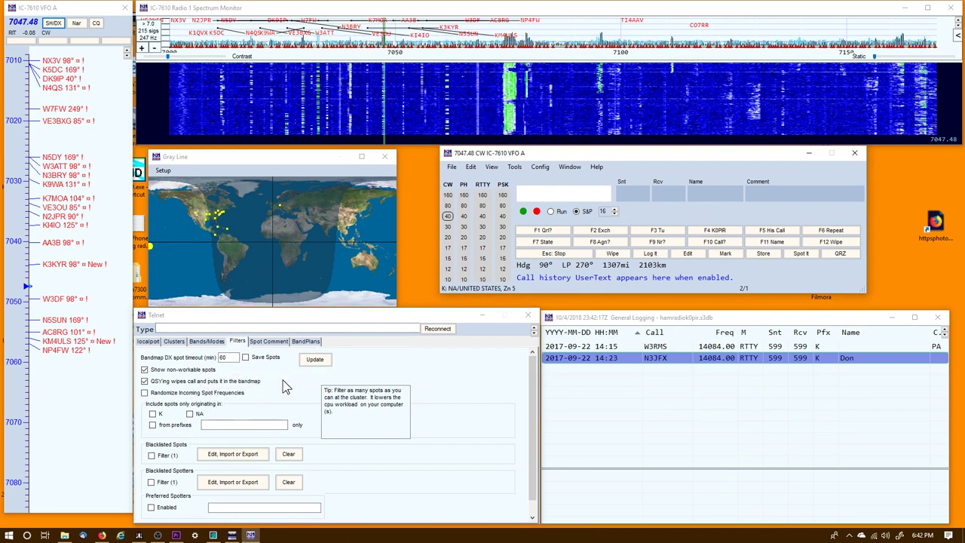
{"action": "left_click", "coordinate": [178, 342]}
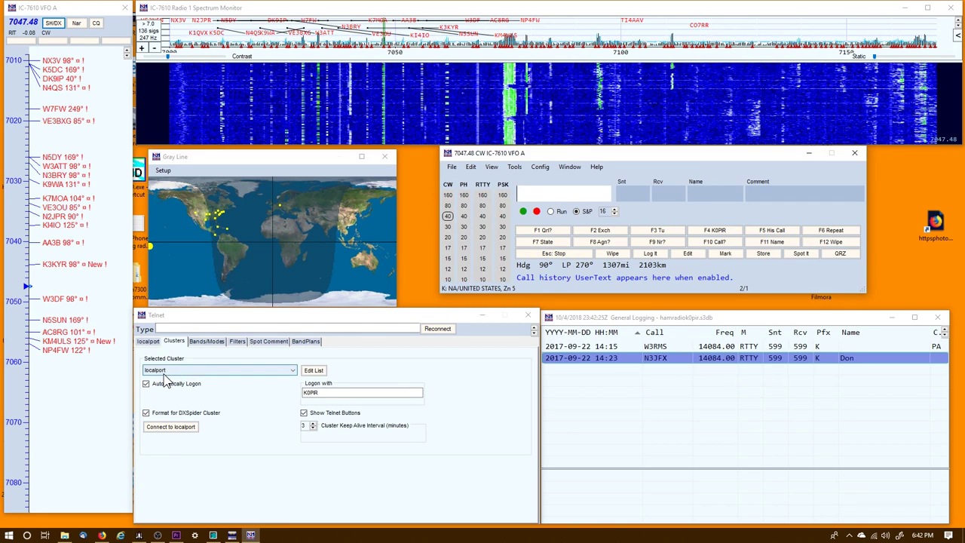
{"action": "left_click", "coordinate": [324, 392]}
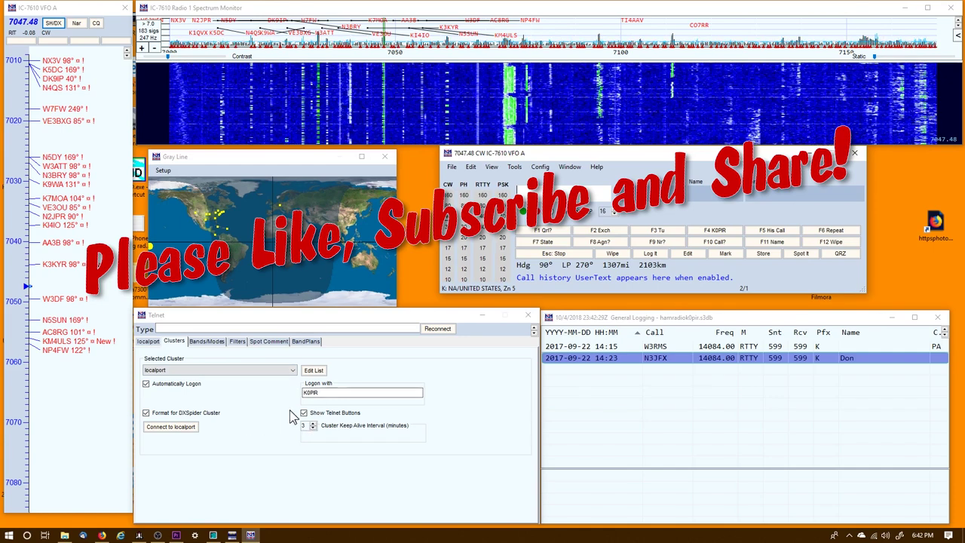
{"action": "left_click", "coordinate": [149, 341]}
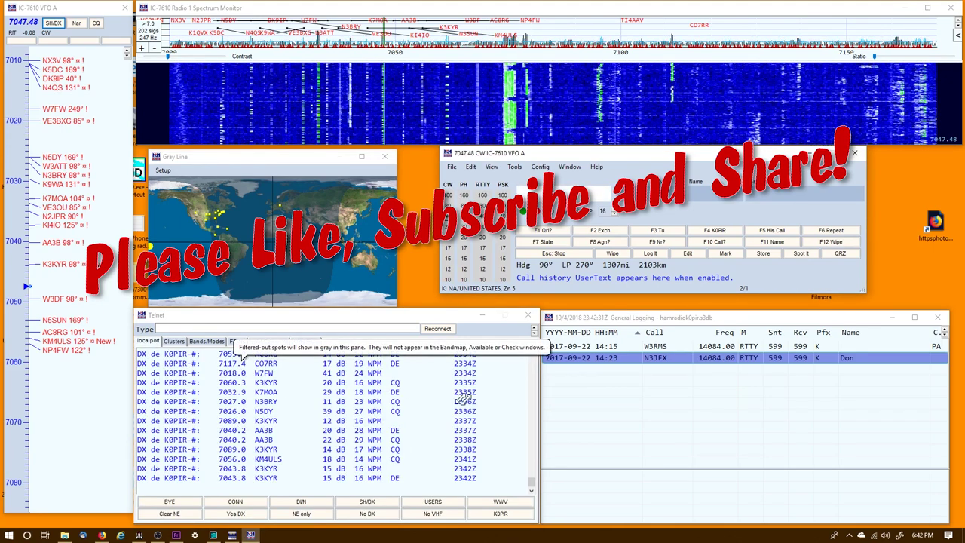
Read through the Telnet spot log from the opening connection lines to the most recent spots.
{"action": "left_click", "coordinate": [533, 477]}
{"action": "left_click_drag", "start_coordinate": [533, 477], "coordinate": [538, 361]}
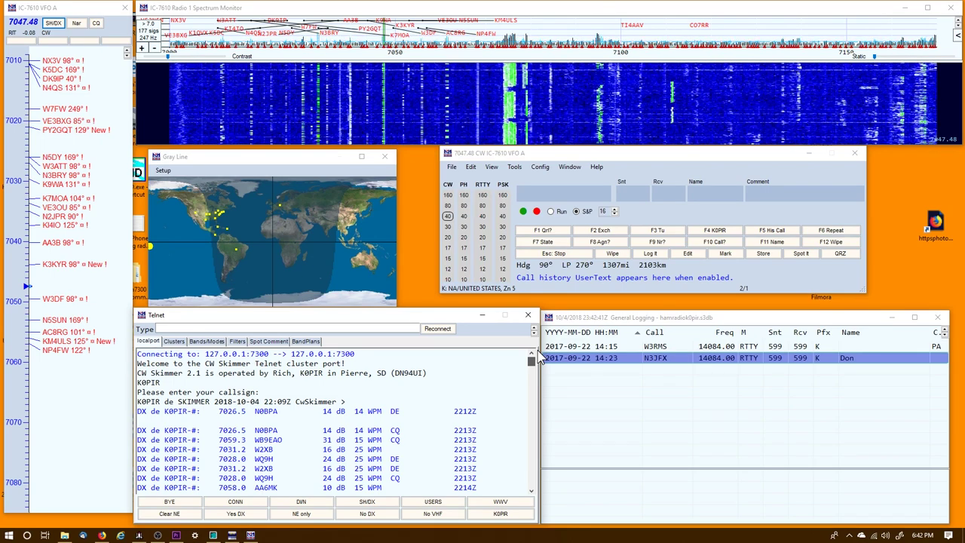
{"action": "left_click_drag", "start_coordinate": [538, 356], "coordinate": [531, 464]}
{"action": "scroll", "coordinate": [519, 405], "scroll_direction": "down", "scroll_amount": 5}
{"action": "left_click", "coordinate": [555, 284]}
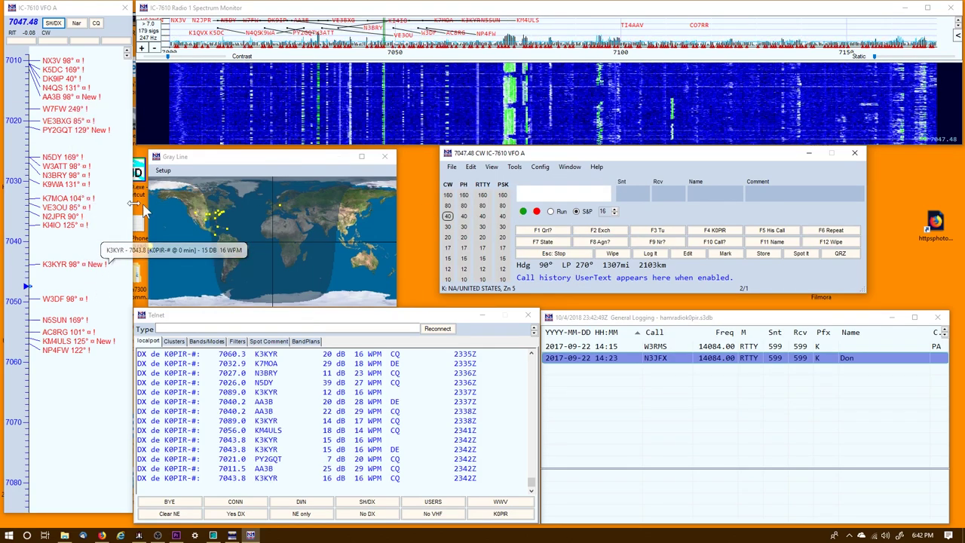
Tune the radio to the N5SUN bandmap spot at 7053 kHz and to the W7FW spot at 7018 kHz.
{"action": "mouse_move", "coordinate": [83, 322]}
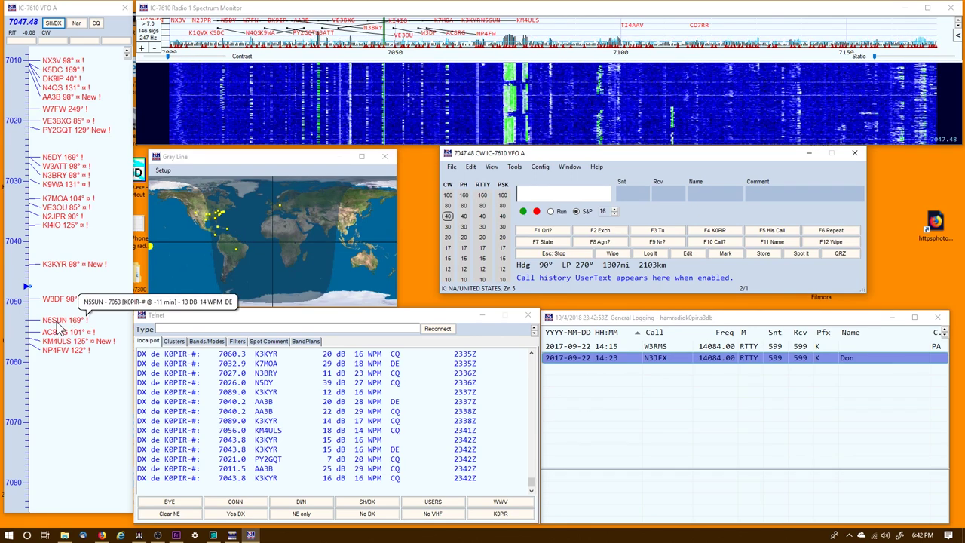
{"action": "left_click", "coordinate": [59, 323]}
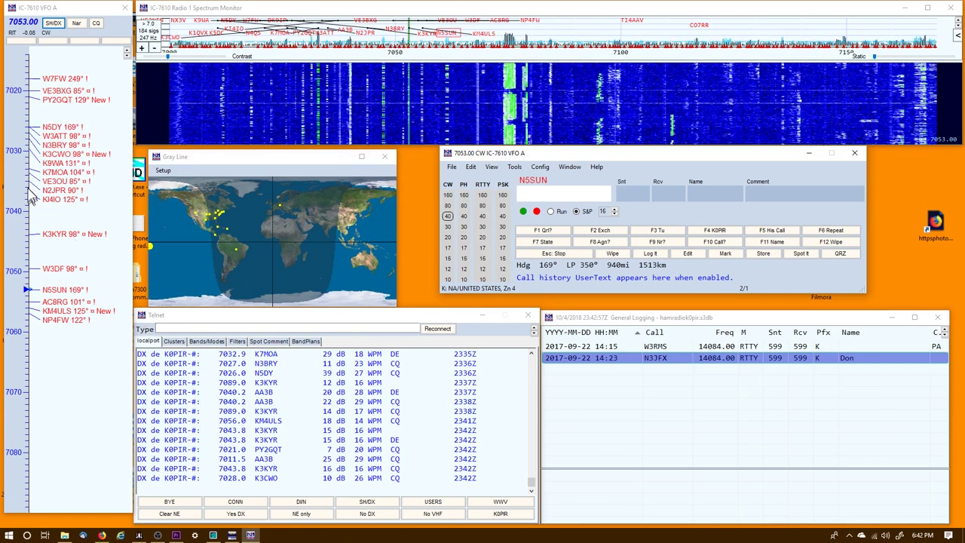
{"action": "left_click", "coordinate": [60, 79]}
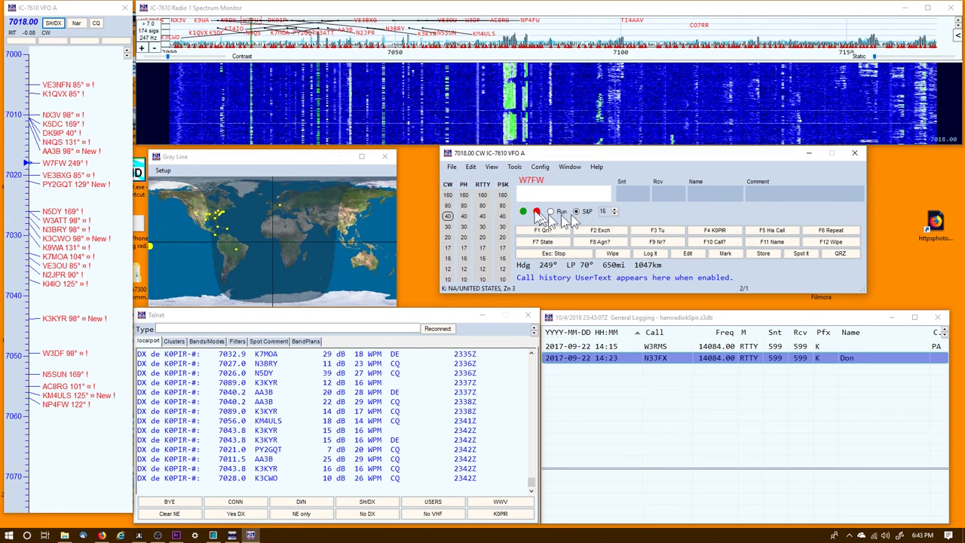
Exit N1MM Logger+ and open the DXLab Suite with Commander and SpotCollector.
{"action": "left_click", "coordinate": [451, 167]}
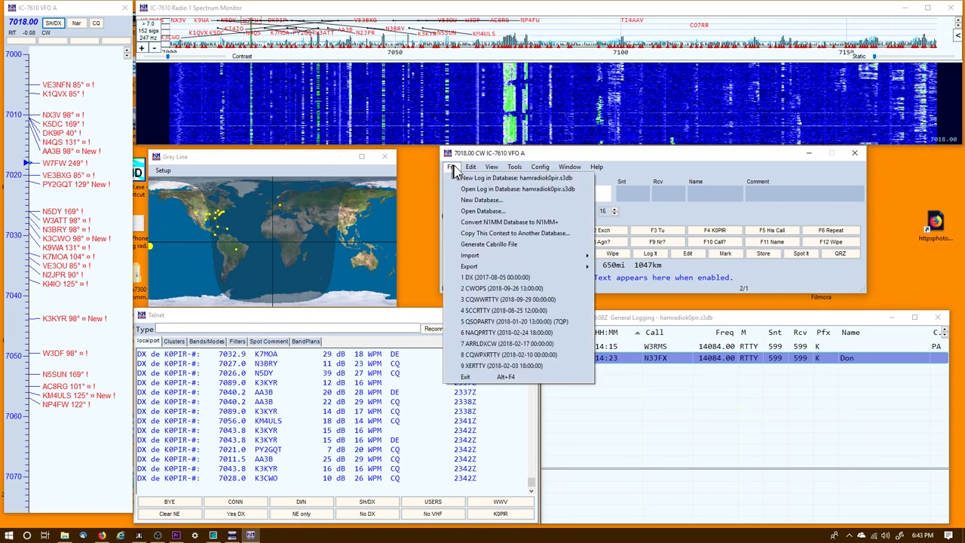
{"action": "left_click", "coordinate": [466, 377]}
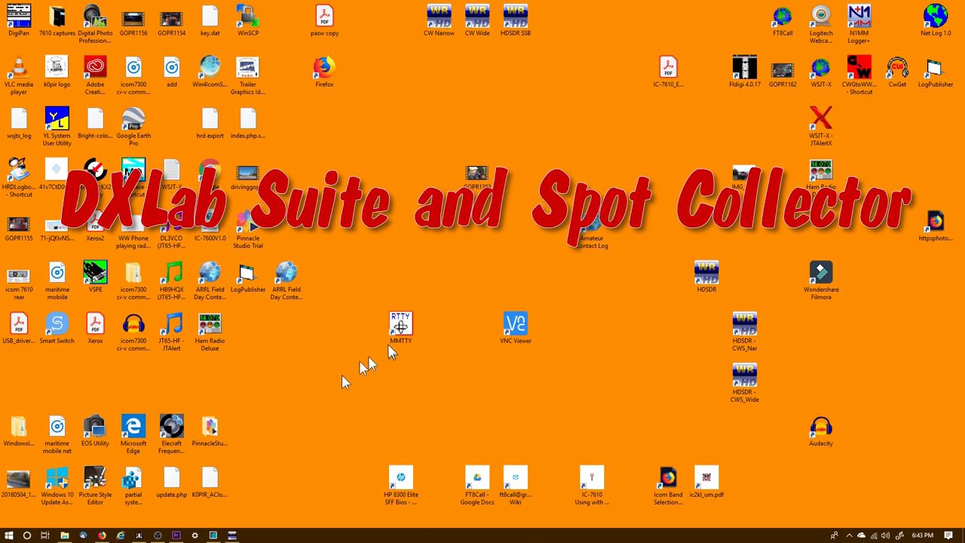
{"action": "left_click", "coordinate": [139, 535]}
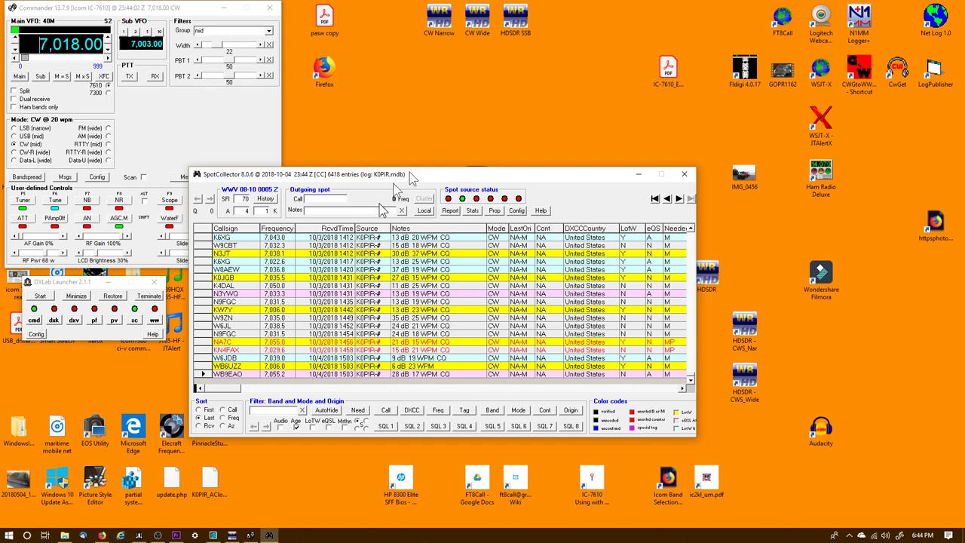
Examine SpotCollector's configured spot sources, including the CWS Telnet cluster at 127.0.0.1 port 7300, and close the configuration.
{"action": "left_click", "coordinate": [517, 212]}
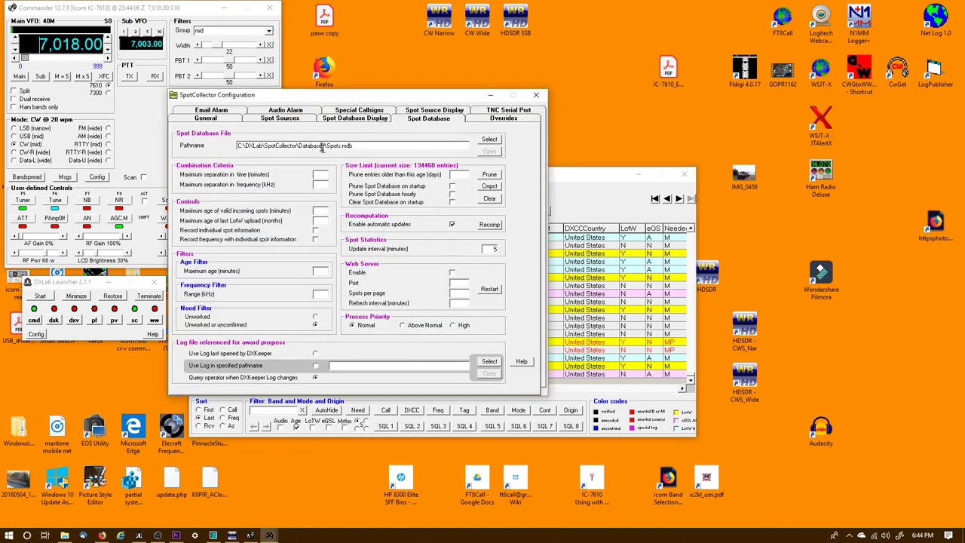
{"action": "left_click", "coordinate": [291, 120]}
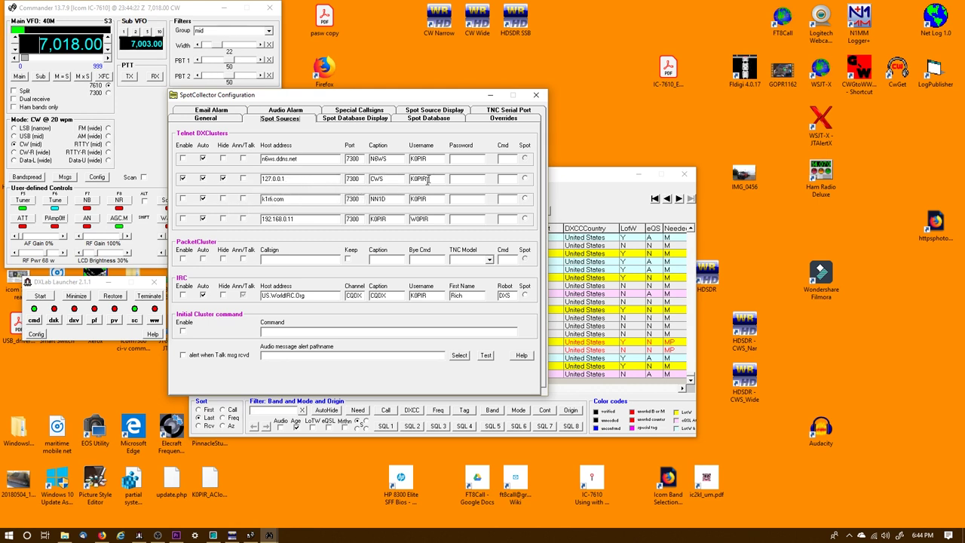
{"action": "left_click", "coordinate": [537, 95]}
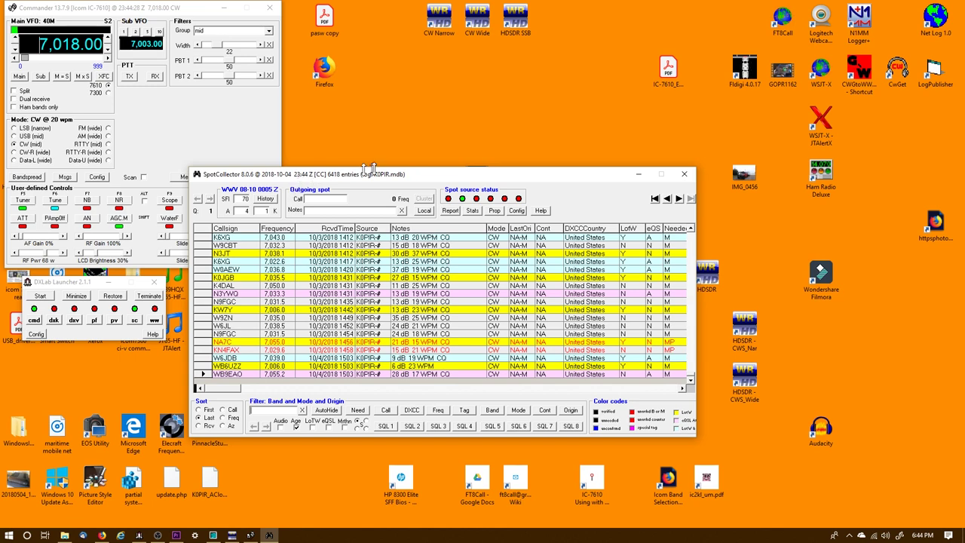
Move SpotCollector clear of Commander, tune the radio to the KC0DX spot at 7038.9 kHz and the WB9EAO spot at 7055.2 kHz, and return to the latest spot.
{"action": "left_click_drag", "start_coordinate": [402, 185], "coordinate": [416, 192]}
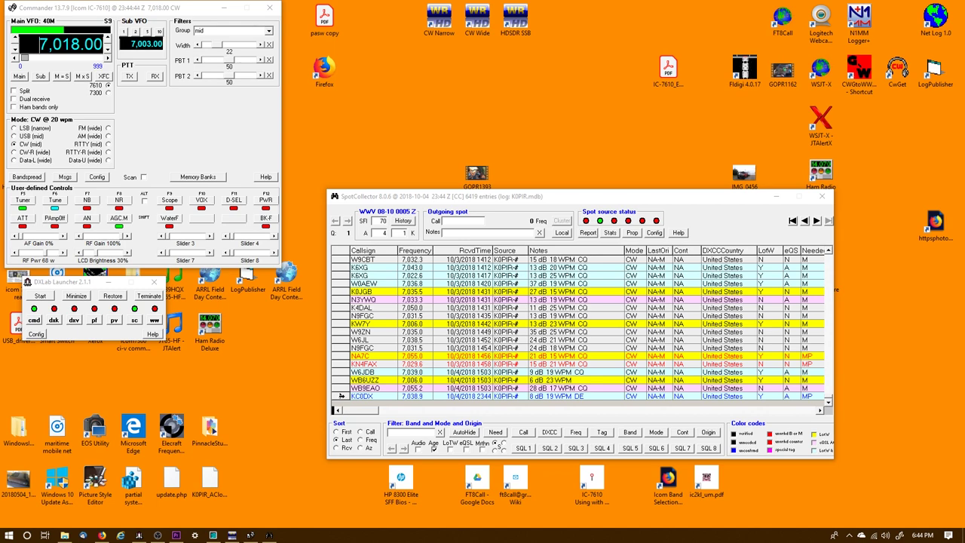
{"action": "double_click", "coordinate": [341, 396]}
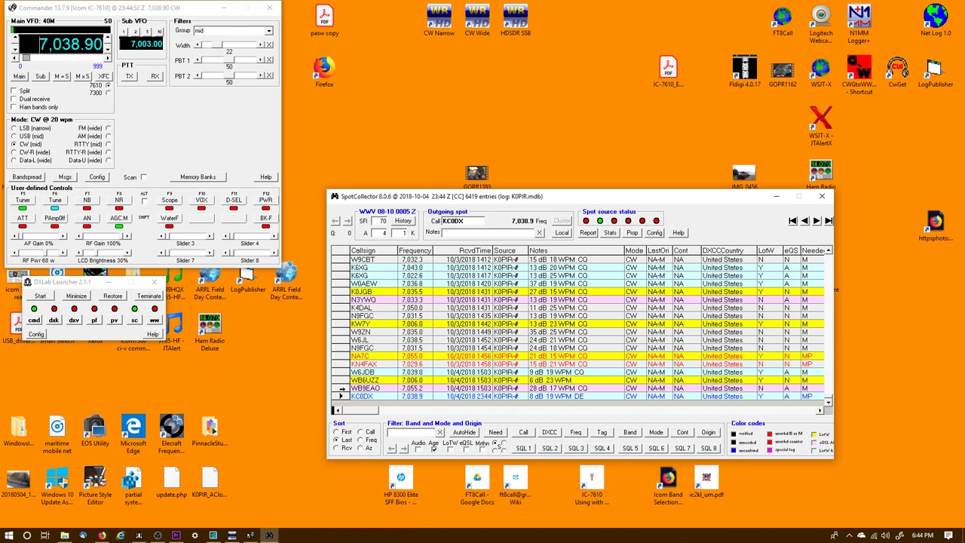
{"action": "double_click", "coordinate": [341, 388]}
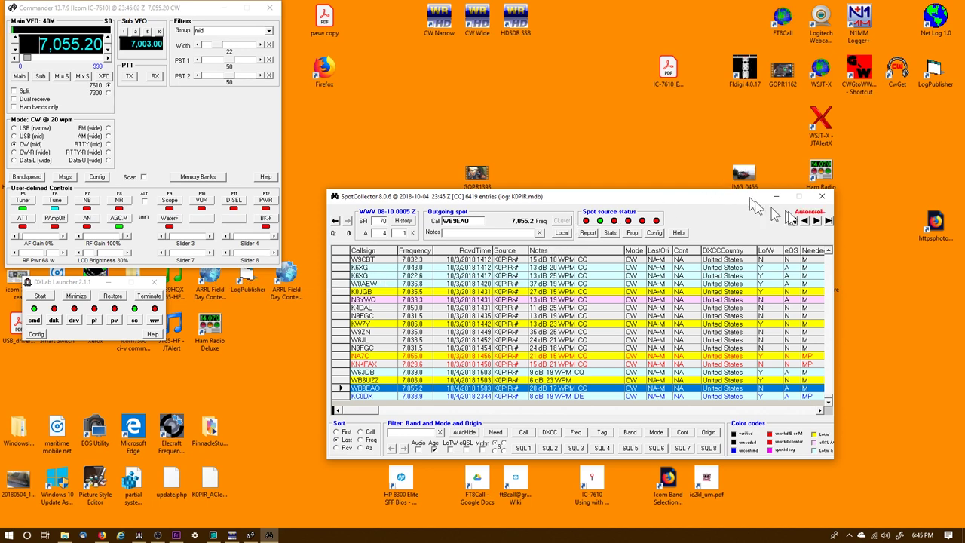
{"action": "left_click", "coordinate": [830, 221]}
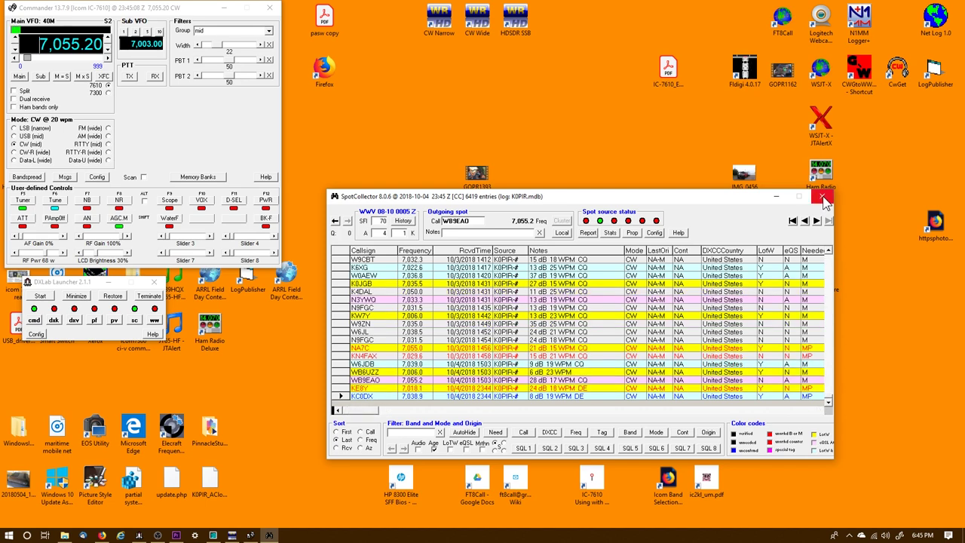
Close SpotCollector, switch to N3FJP's Amateur Contact Log, and minimize its Frequency Change window.
{"action": "left_click", "coordinate": [825, 197]}
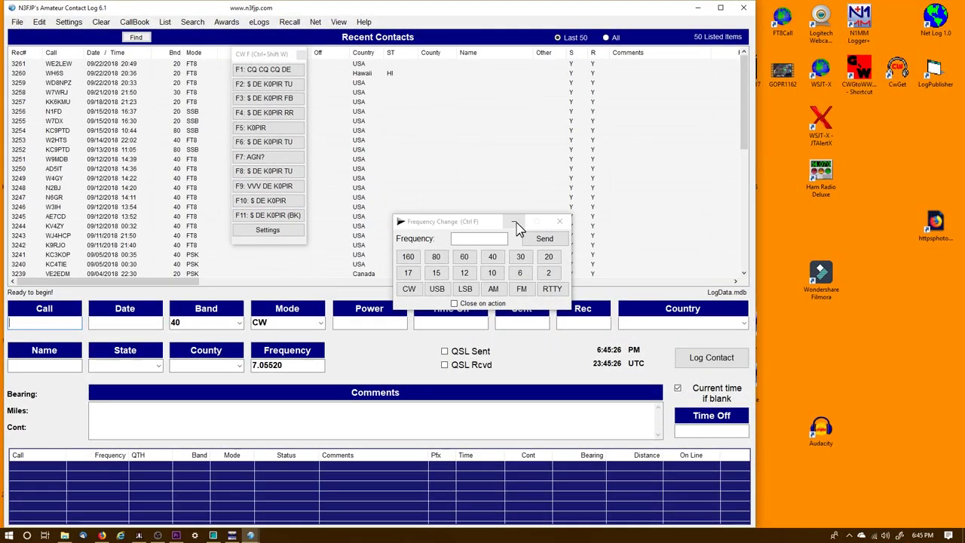
{"action": "left_click", "coordinate": [516, 225]}
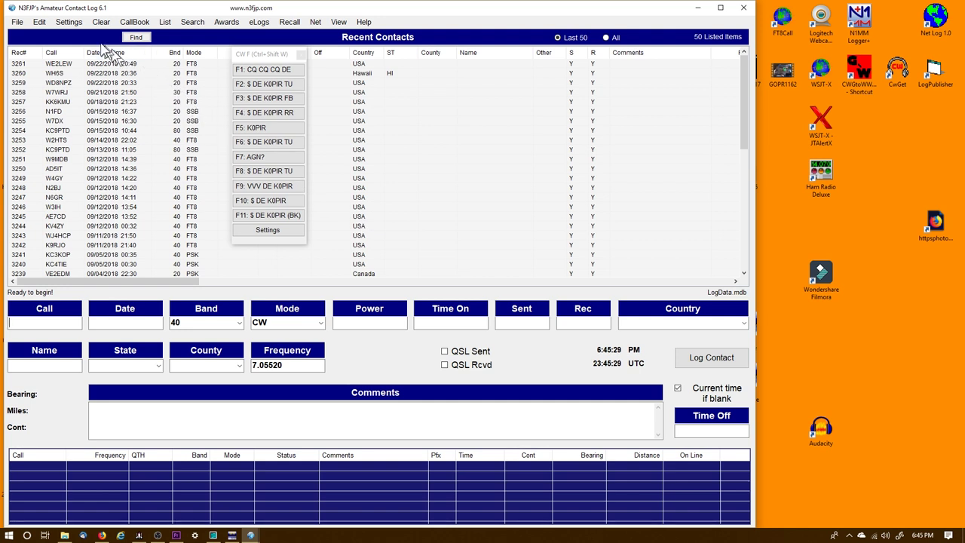
Examine the DX Spotting setup's Telnet host, port and login along with the incoming CW Skimmer spots, and close the setup.
{"action": "left_click", "coordinate": [73, 24]}
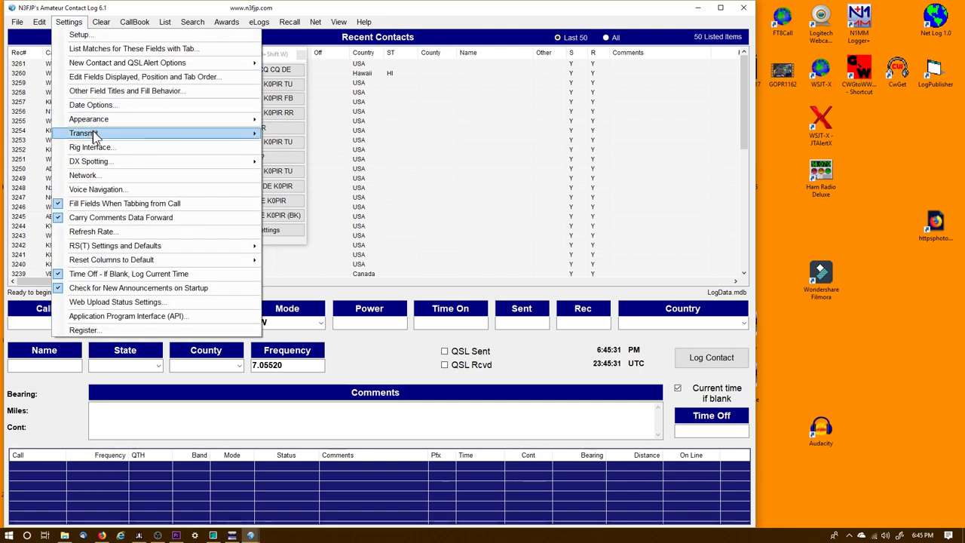
{"action": "mouse_move", "coordinate": [98, 164]}
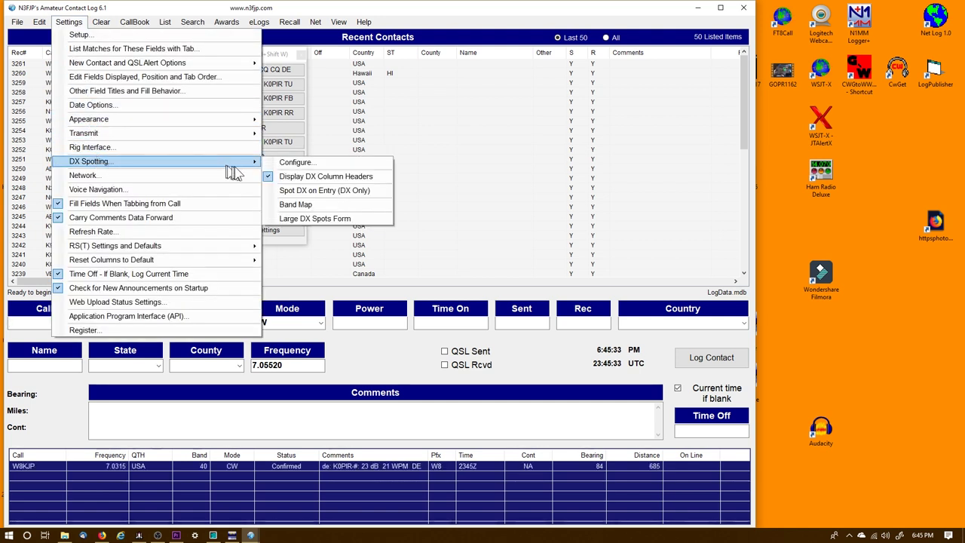
{"action": "left_click", "coordinate": [285, 163]}
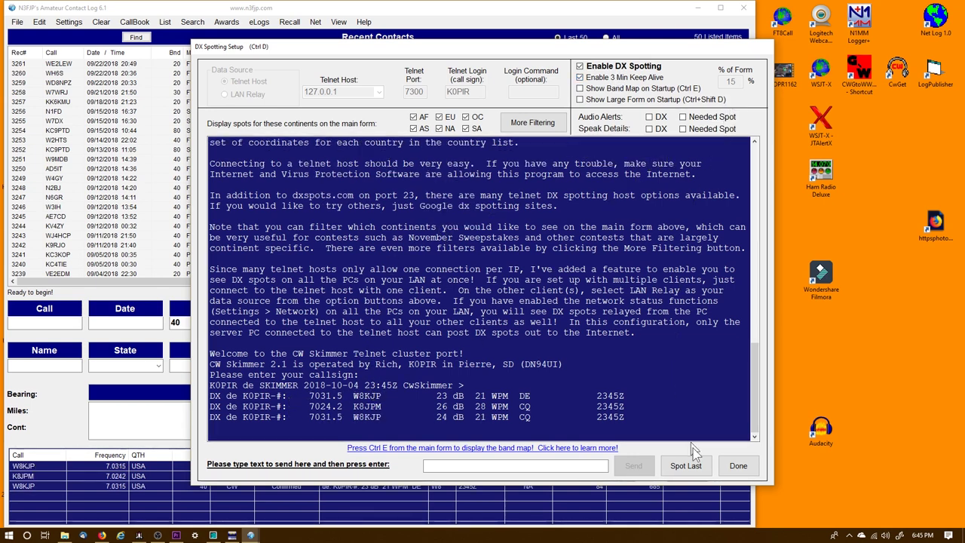
{"action": "left_click", "coordinate": [738, 466]}
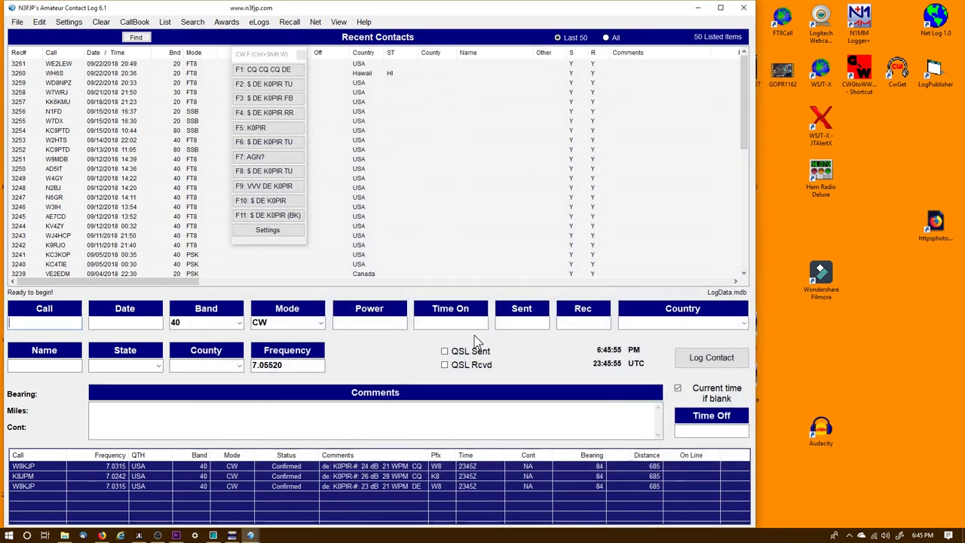
Load the K6BZZ spot at 7.0600 MHz and the W8KJP spot at 7.0315 MHz into the contact entry, and send the stored K0PIR CW message.
{"action": "left_click", "coordinate": [35, 464]}
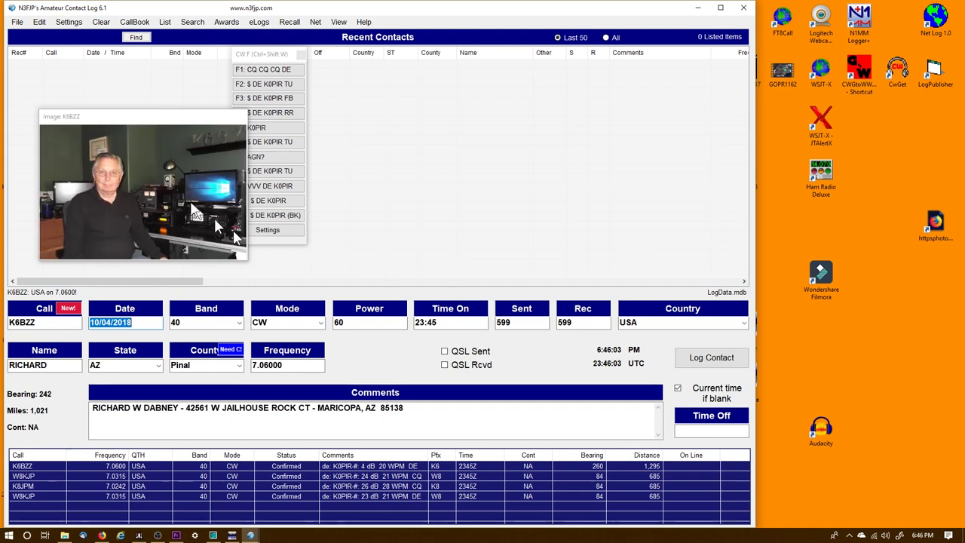
{"action": "mouse_move", "coordinate": [136, 132]}
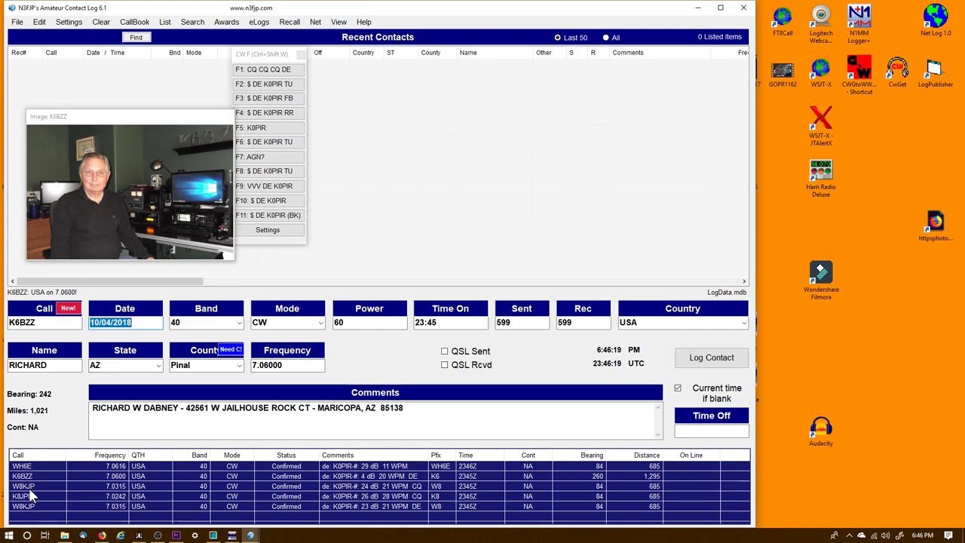
{"action": "double_click", "coordinate": [29, 486]}
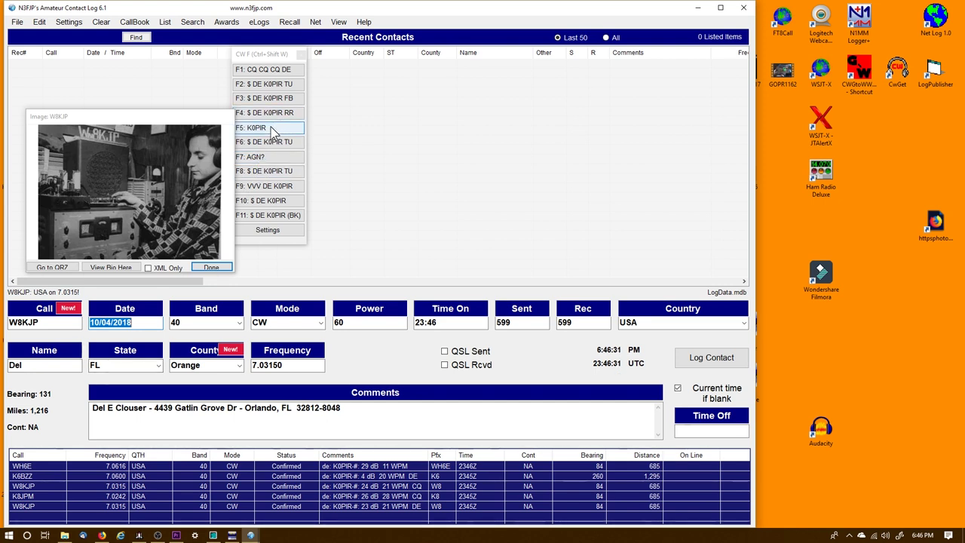
{"action": "left_click", "coordinate": [273, 130]}
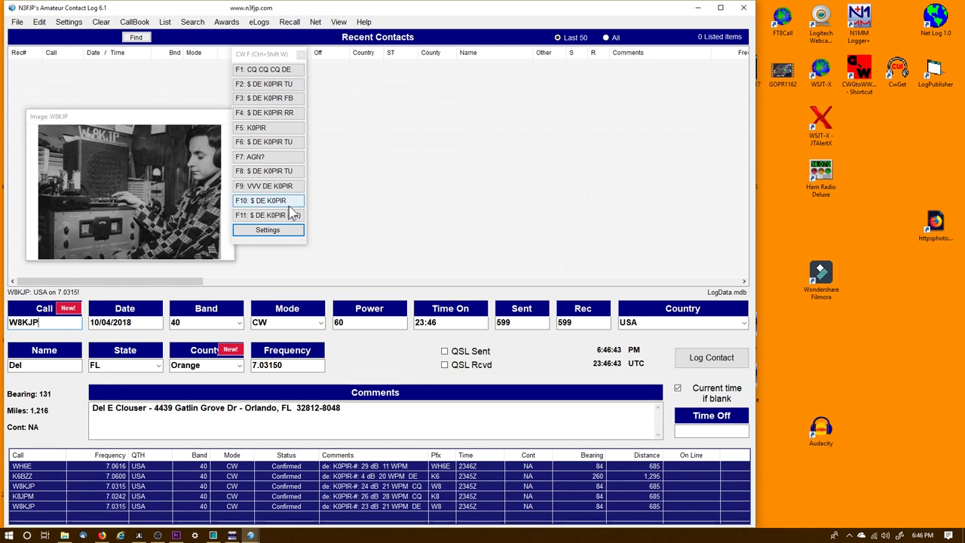
Minimize Amateur Contact Log and bring up HDSDR with the CW Skimmer windows over it.
{"action": "left_click", "coordinate": [700, 9]}
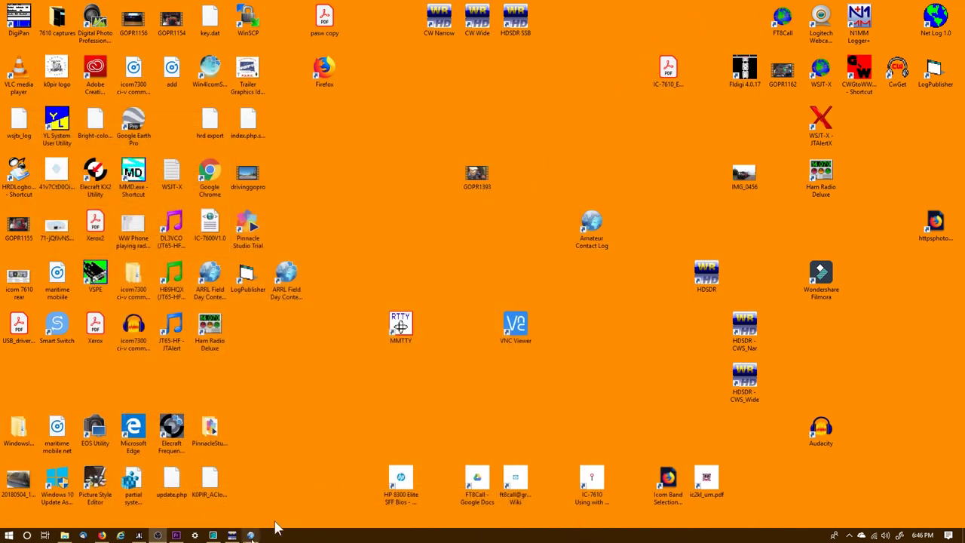
{"action": "left_click", "coordinate": [232, 537]}
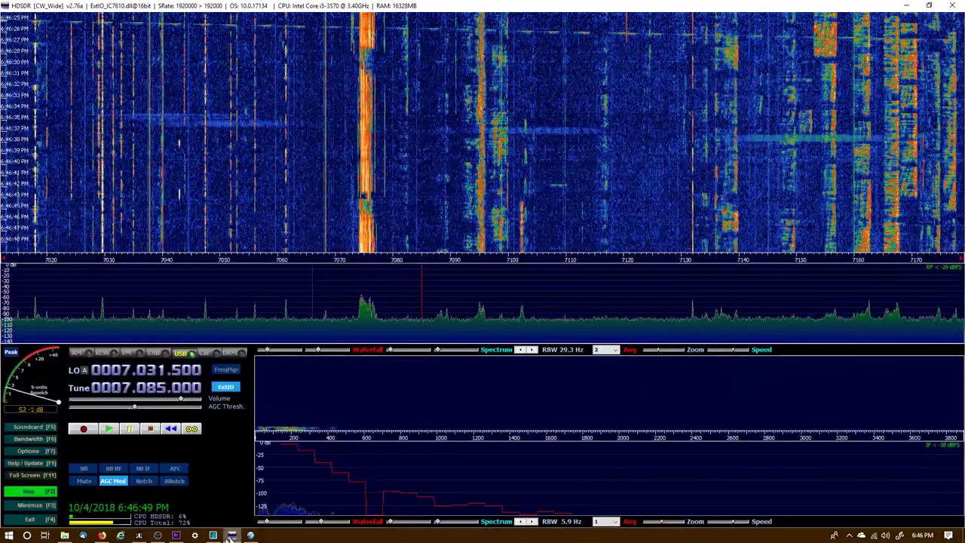
{"action": "left_click", "coordinate": [213, 536]}
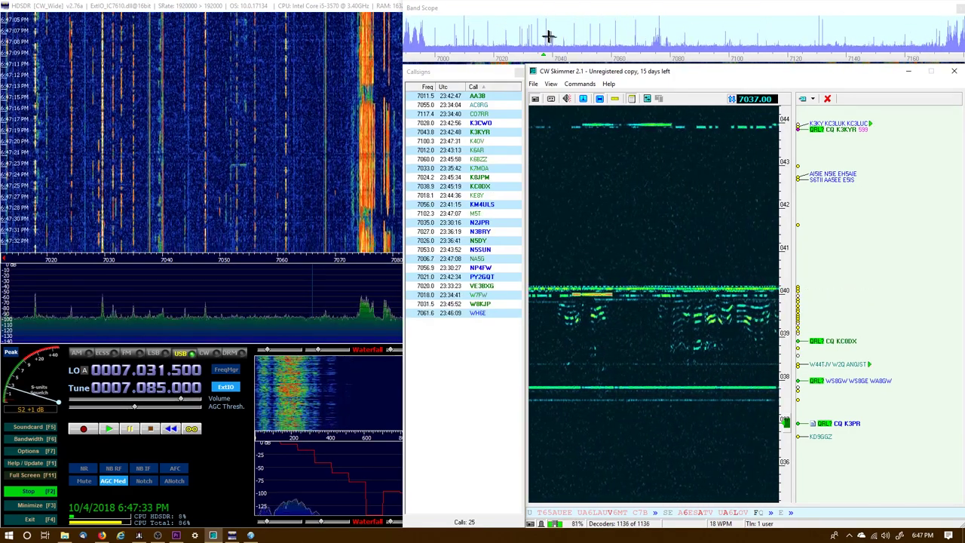
Tune CW Skimmer to 7052.06 kHz on the band scope, and select the N5SUN signal at 7052.94 kHz for decoding.
{"action": "left_click", "coordinate": [589, 40]}
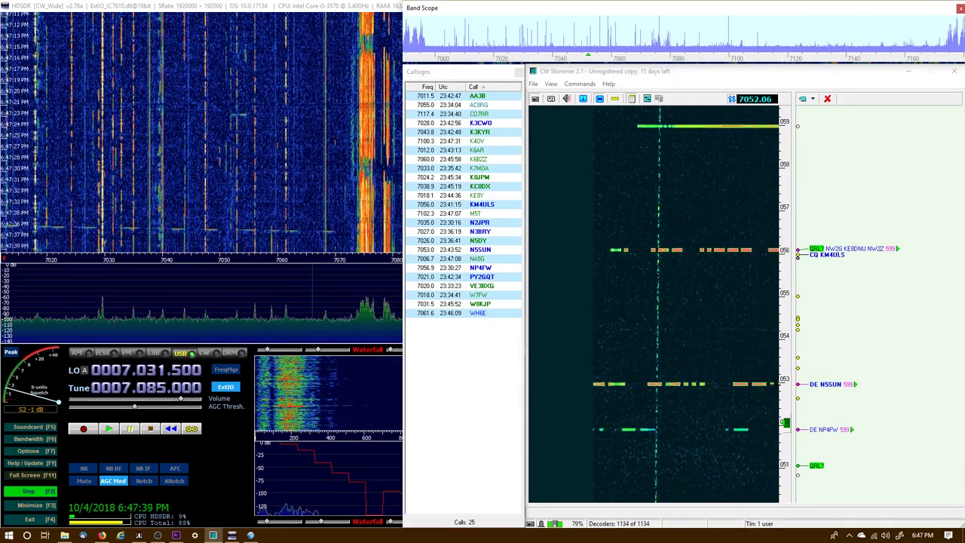
{"action": "left_click", "coordinate": [643, 217]}
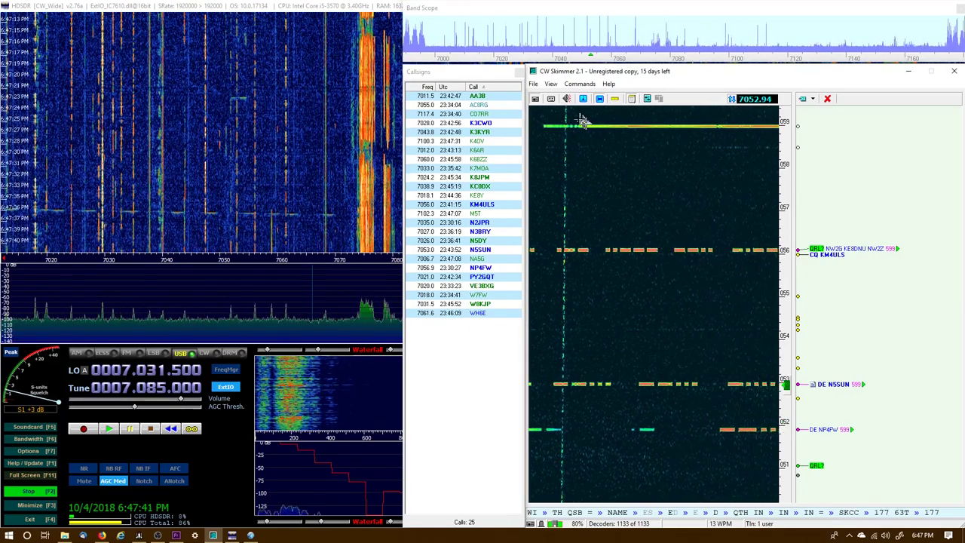